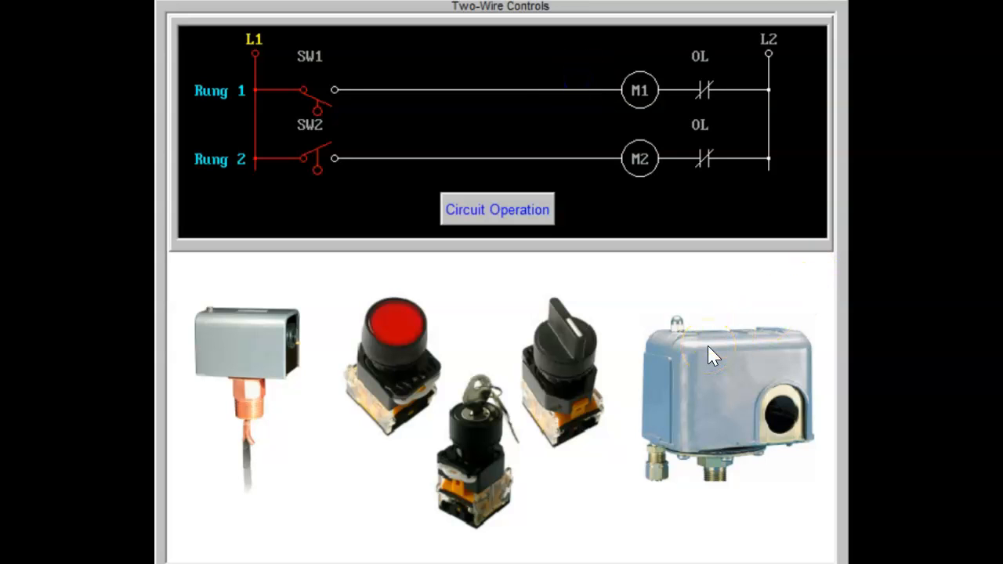
# Cycle SW1 and SW2 on the two-rung circuit, energizing M1 and M2 in turn and ending with SW1 closed.
pyautogui.click(523, 218)
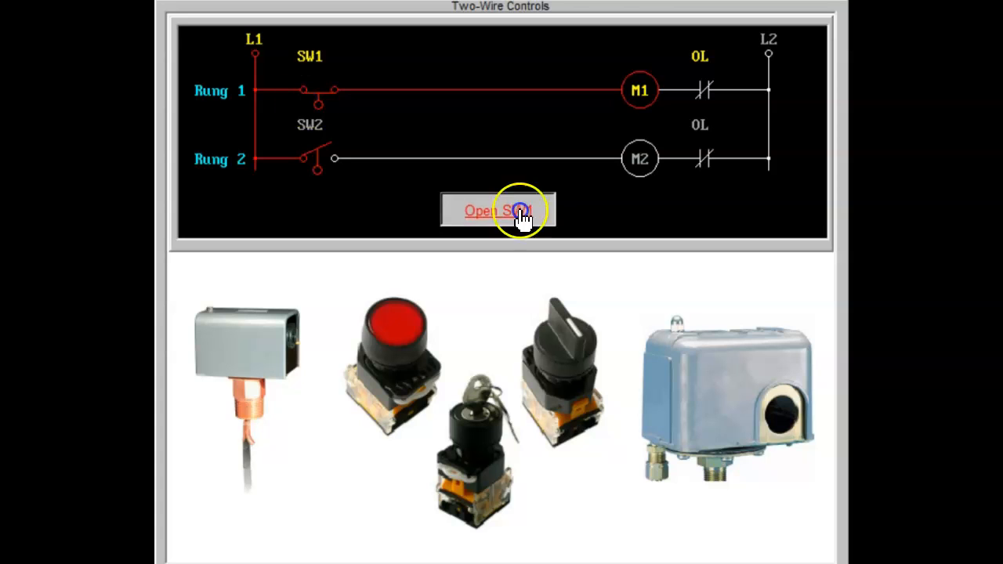
pyautogui.click(523, 218)
pyautogui.click(523, 218)
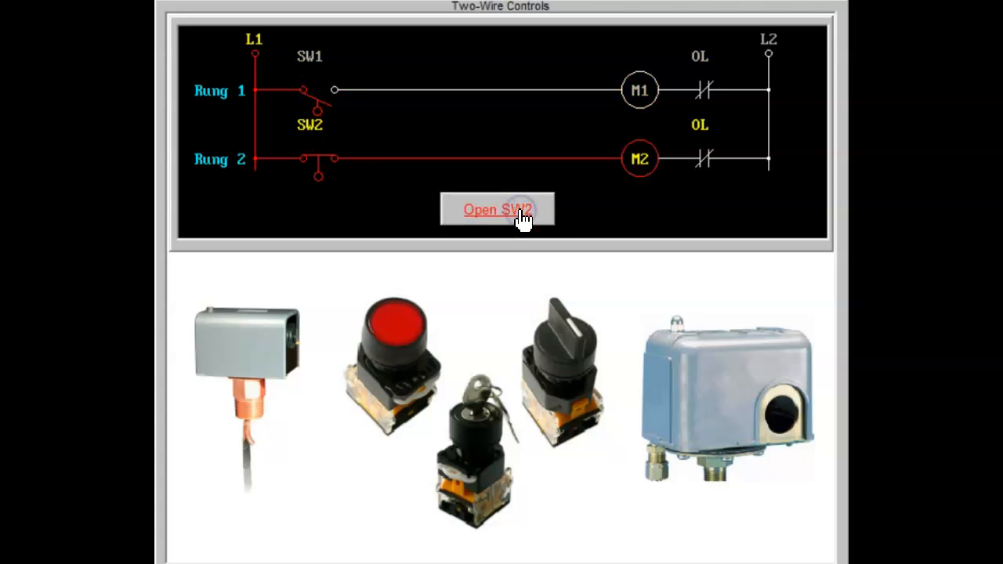
pyautogui.click(523, 218)
pyautogui.click(523, 218)
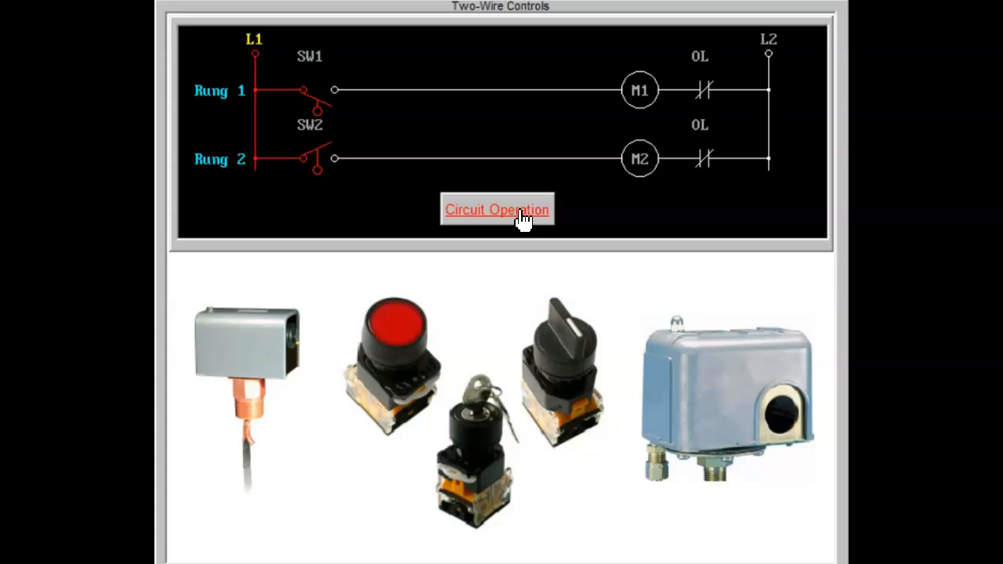
# Repeat the SW1/SW2 cycle, finishing with SW1 open and SW2 closed so motor M2 runs.
pyautogui.click(523, 218)
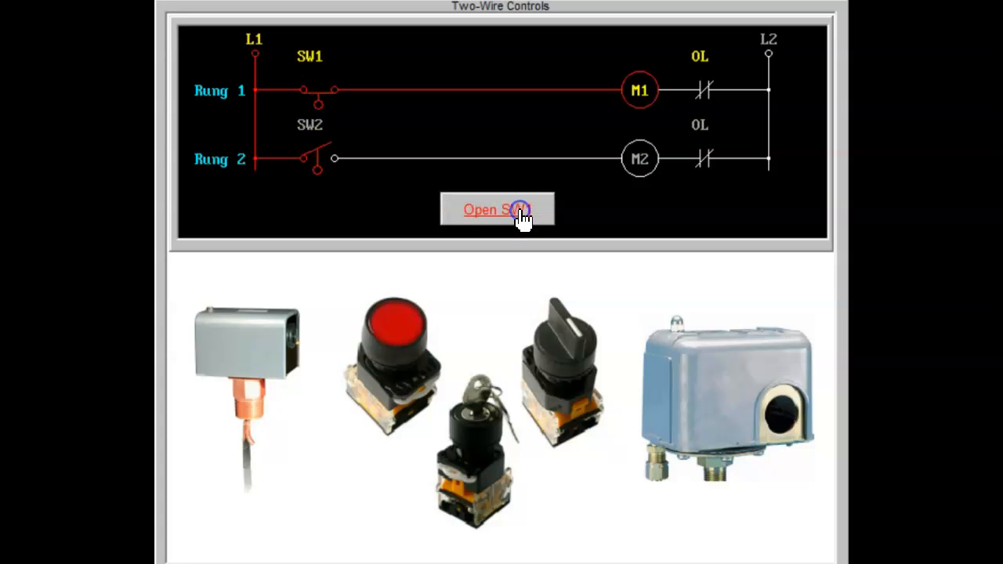
pyautogui.click(523, 218)
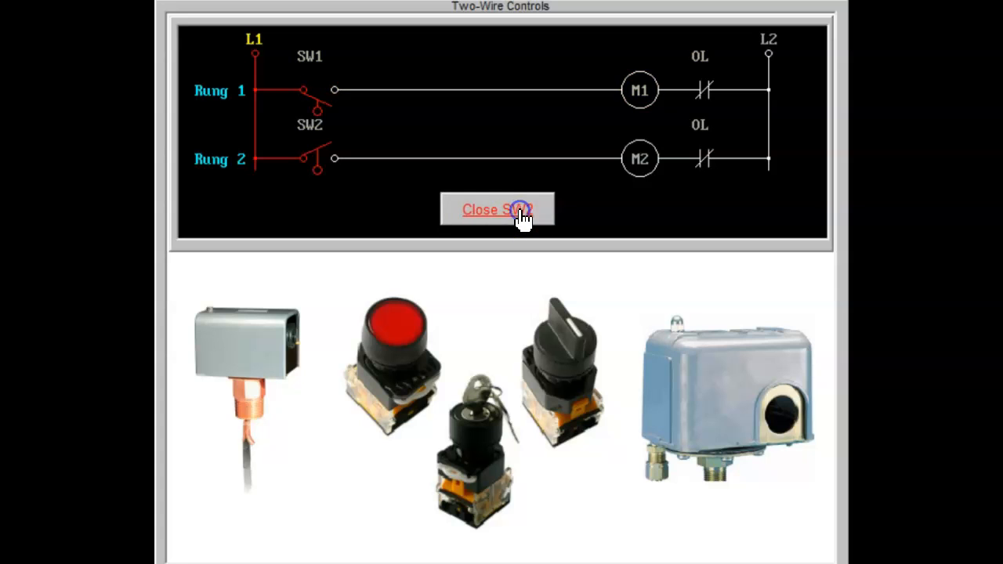
pyautogui.click(522, 218)
pyautogui.click(522, 218)
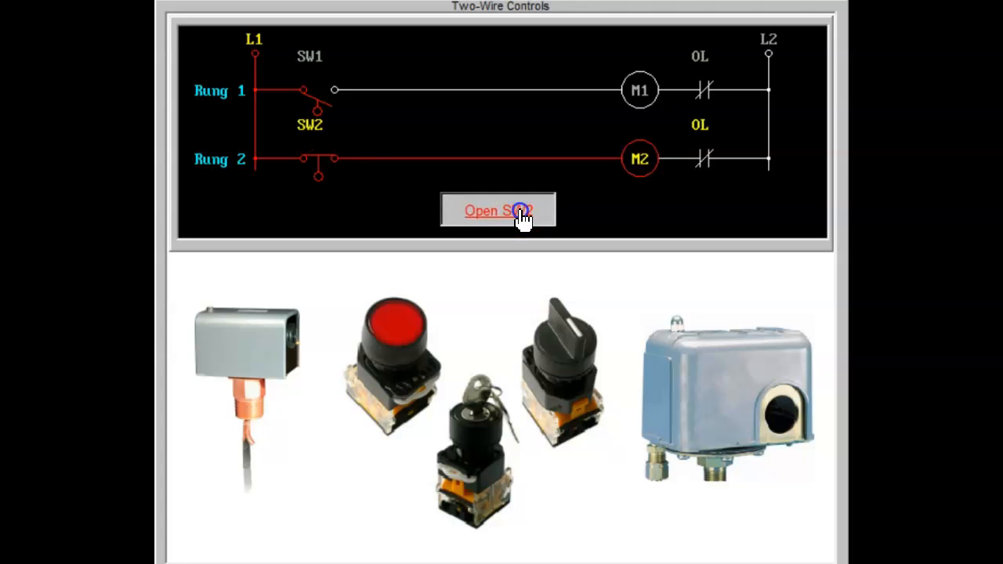
pyautogui.click(522, 217)
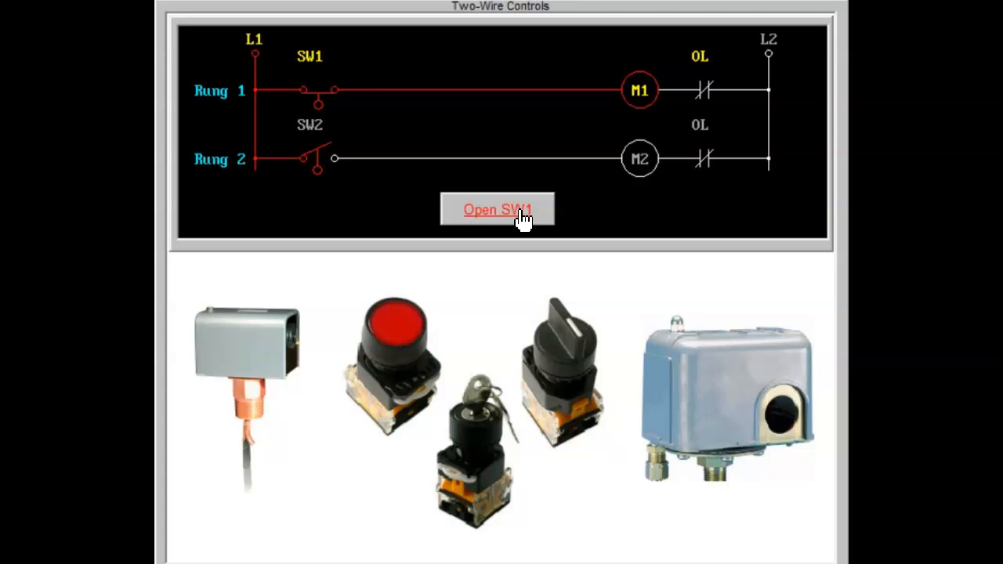
pyautogui.click(524, 216)
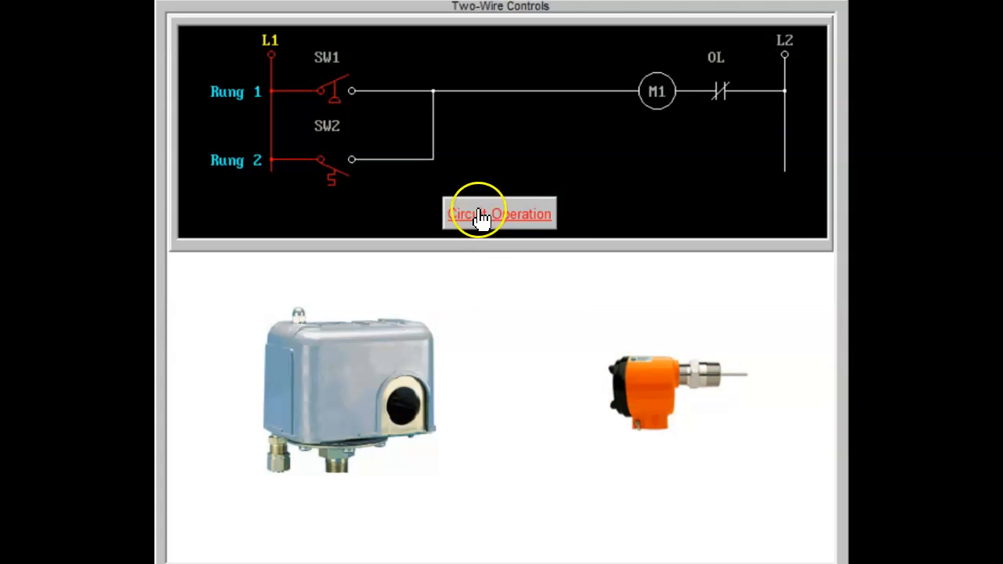
# Close and reopen SW2 then SW1 on the parallel circuit, energizing M1 through each branch.
pyautogui.click(479, 216)
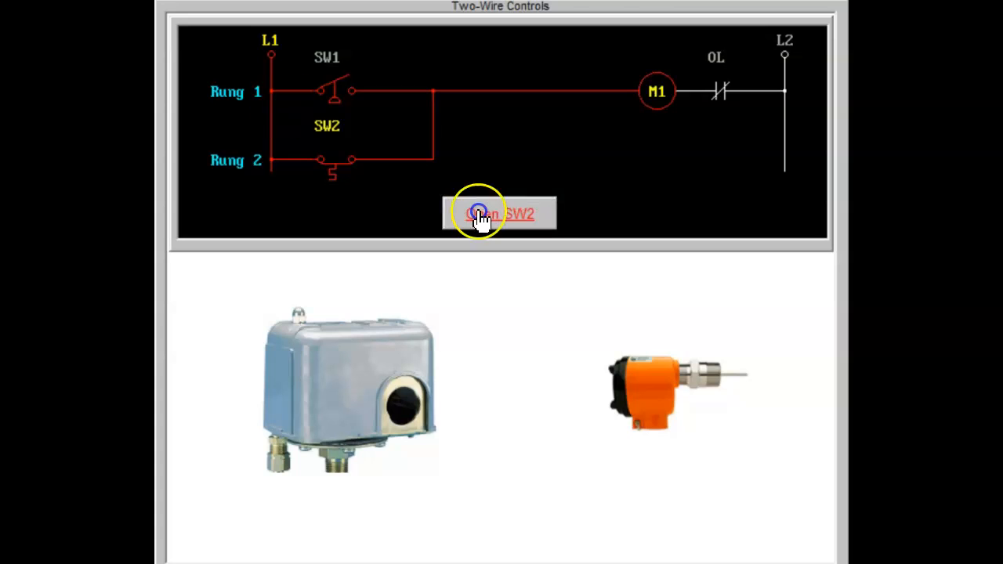
pyautogui.click(480, 216)
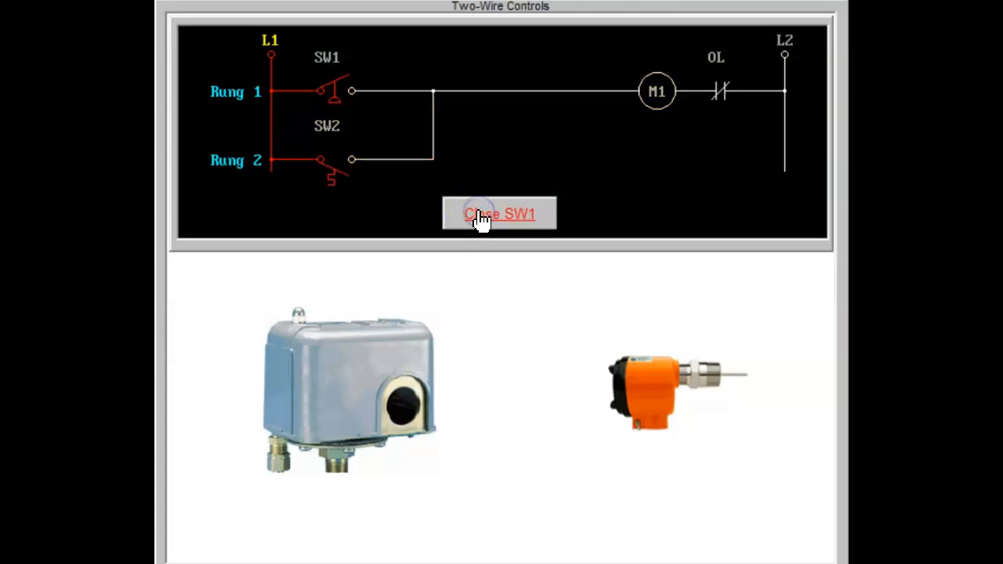
pyautogui.click(479, 216)
pyautogui.click(480, 217)
# Toggle the parallel switches again, ending with SW2 closed and M1 energized.
pyautogui.click(479, 216)
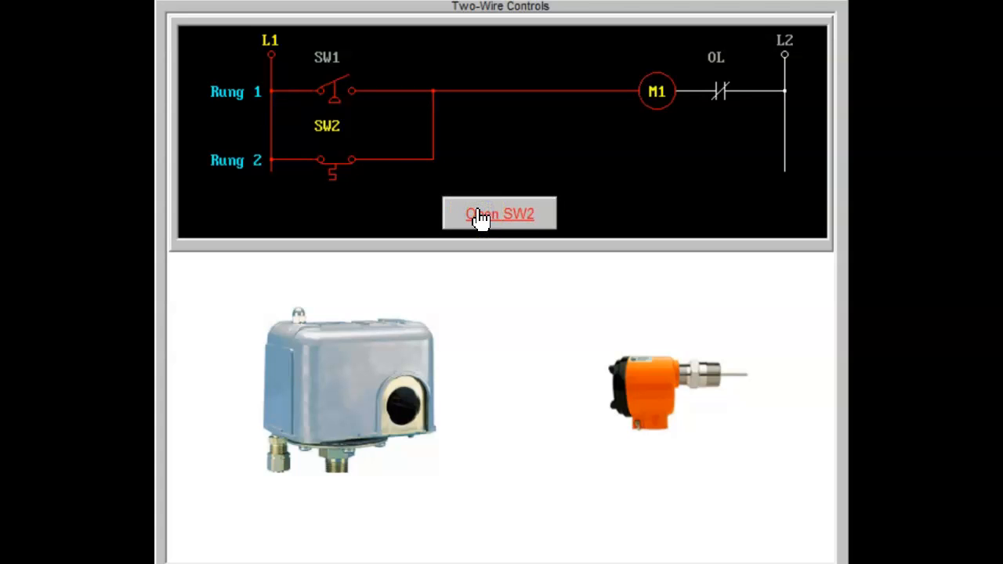
pyautogui.click(480, 217)
pyautogui.click(480, 216)
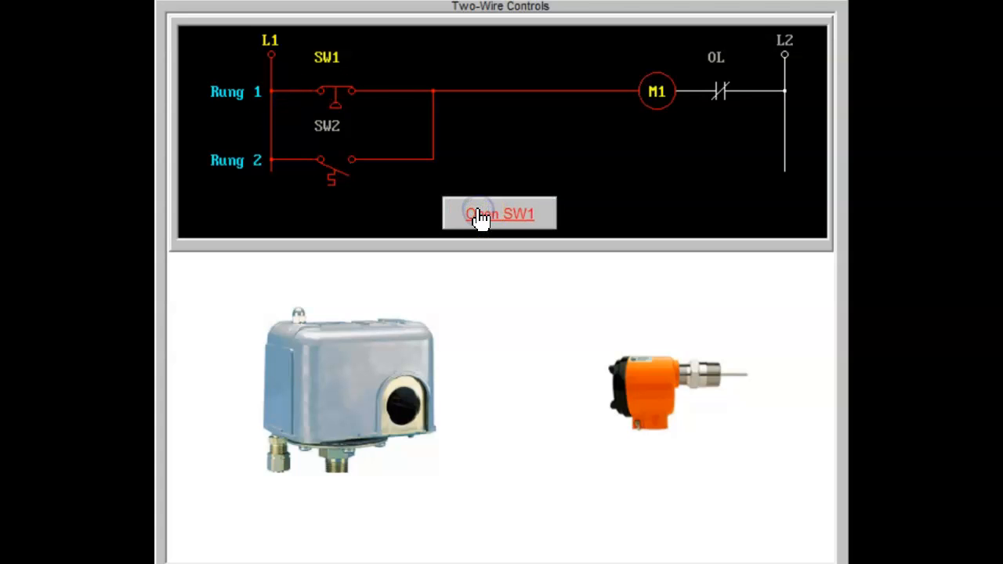
pyautogui.click(480, 216)
pyautogui.click(480, 216)
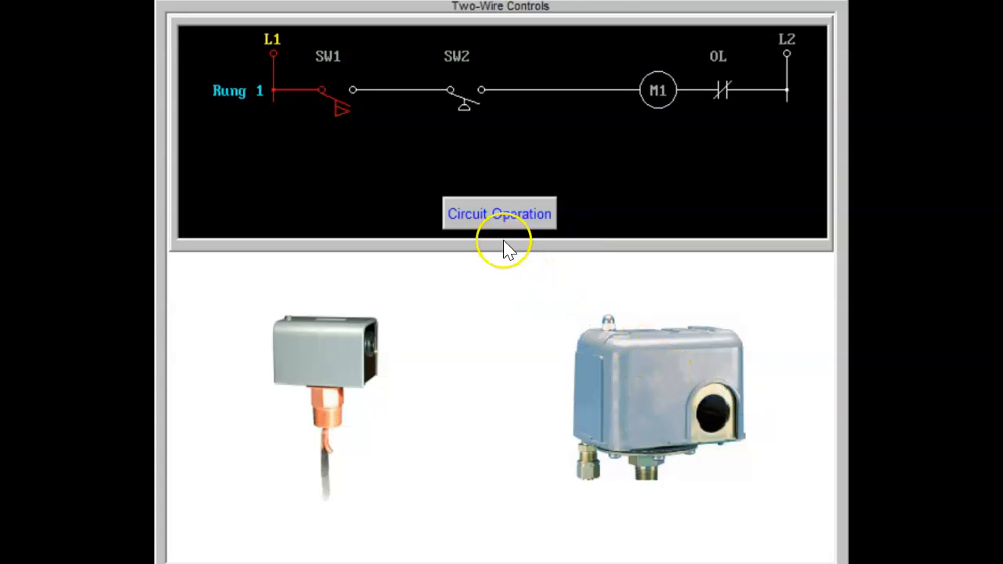
# Close SW2 and SW1 in the series circuit so M1 energizes with both switches closed.
pyautogui.click(504, 226)
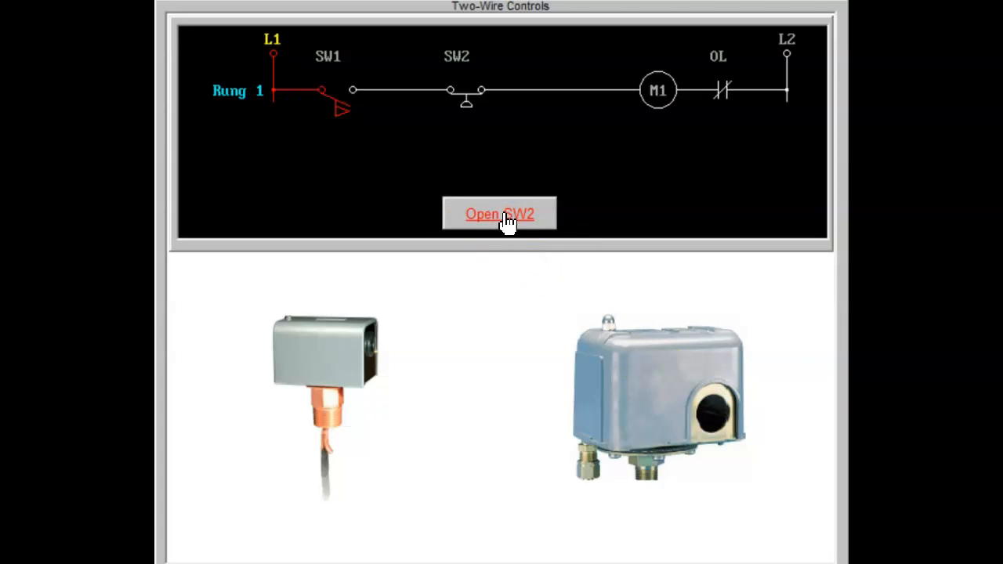
pyautogui.click(507, 223)
pyautogui.click(508, 223)
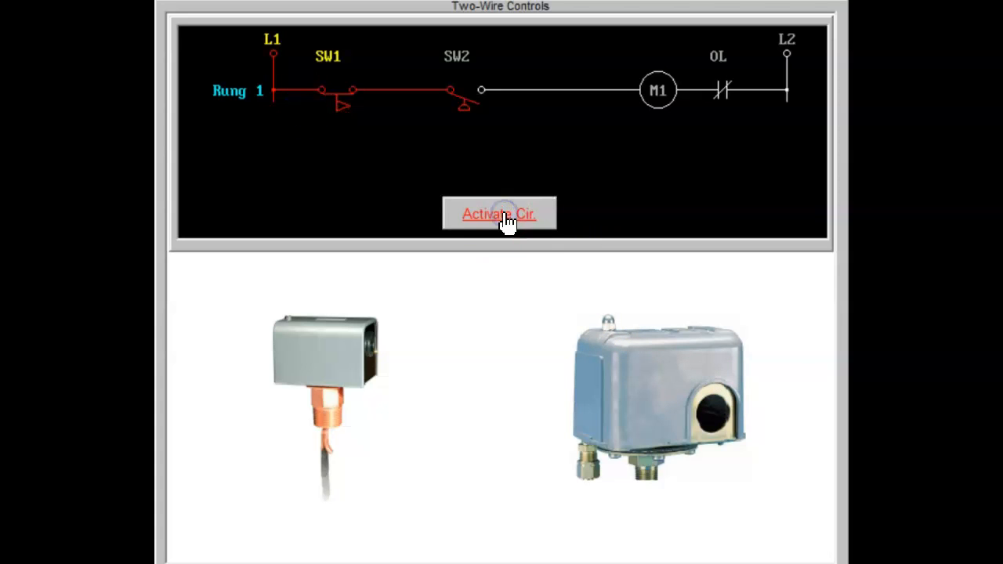
pyautogui.click(508, 223)
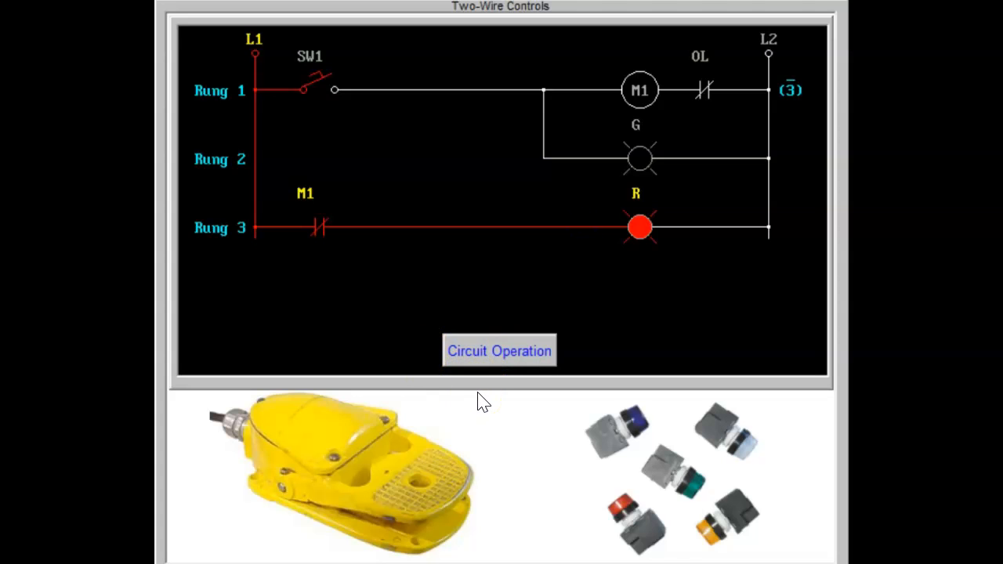
# Close SW1 so M1 runs with lamp G lit, open it to light R, then close SW1 again.
pyautogui.click(492, 352)
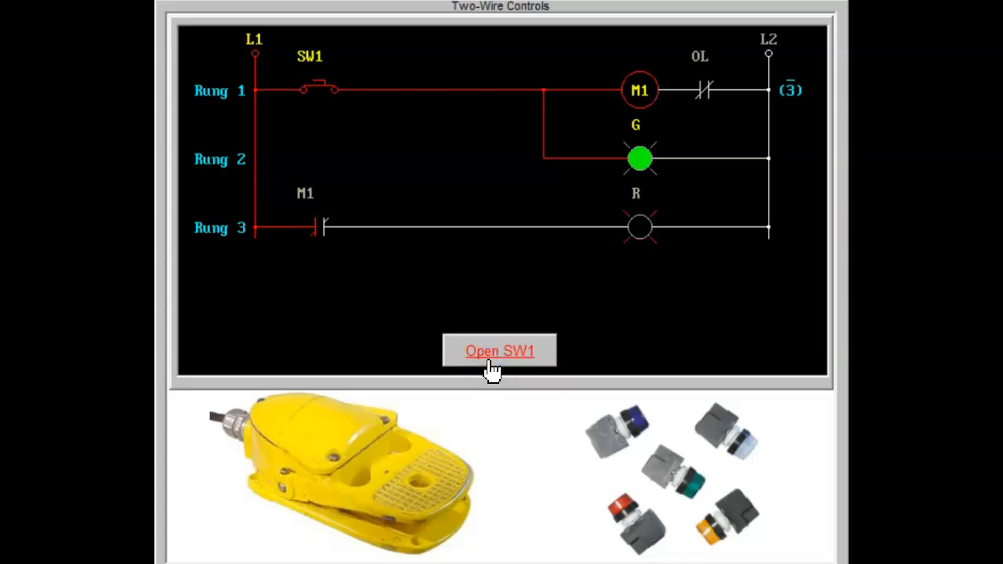
pyautogui.click(492, 354)
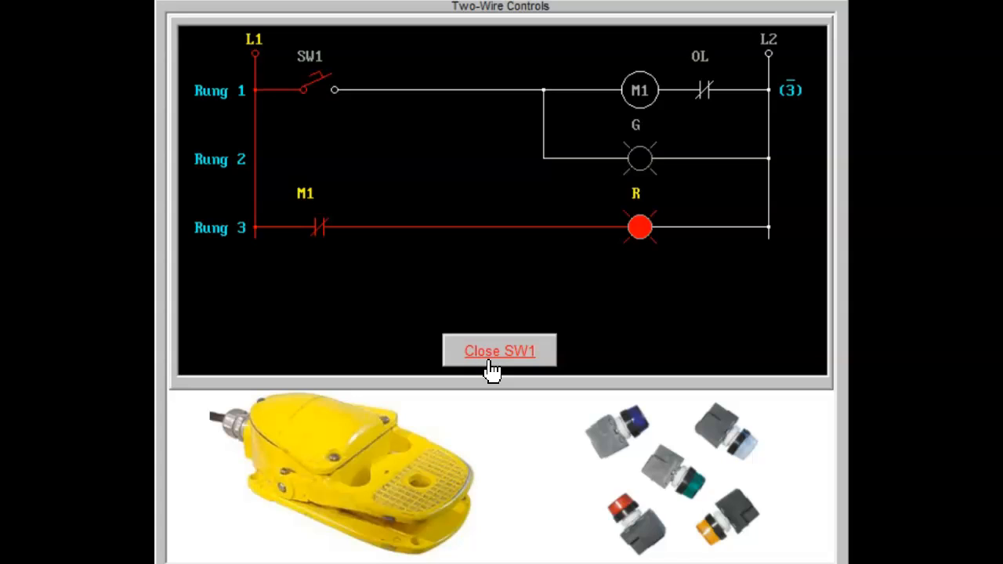
pyautogui.click(492, 354)
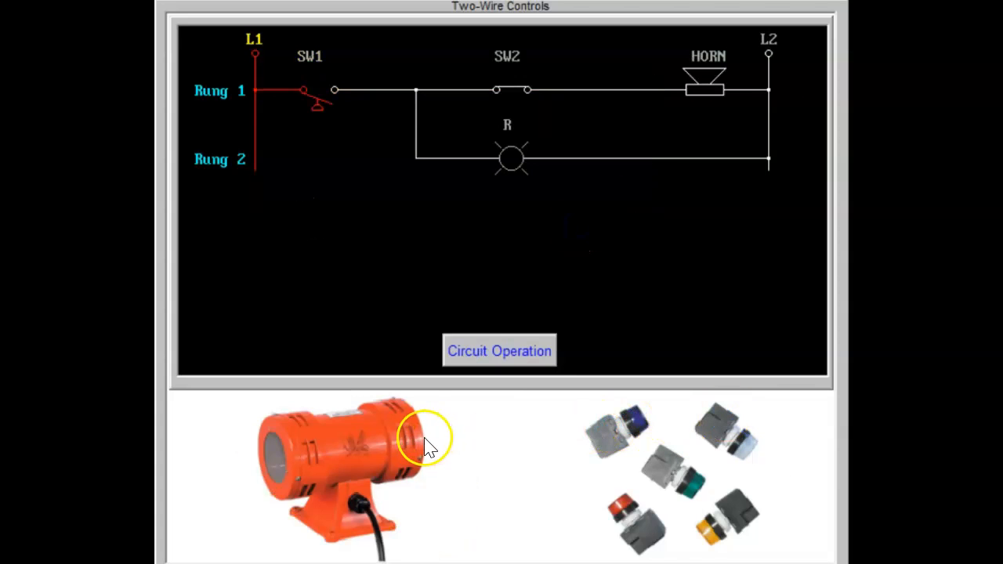
# Close SW1 to sound the horn, silence it via SW2, cycle SW1, then silence the horn again with lamp R lit.
pyautogui.click(488, 352)
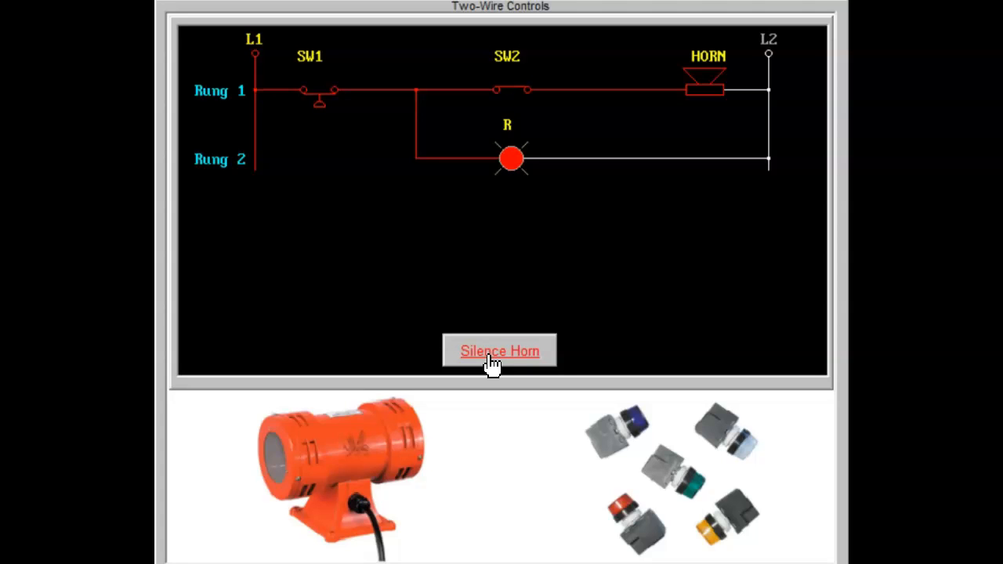
pyautogui.click(492, 354)
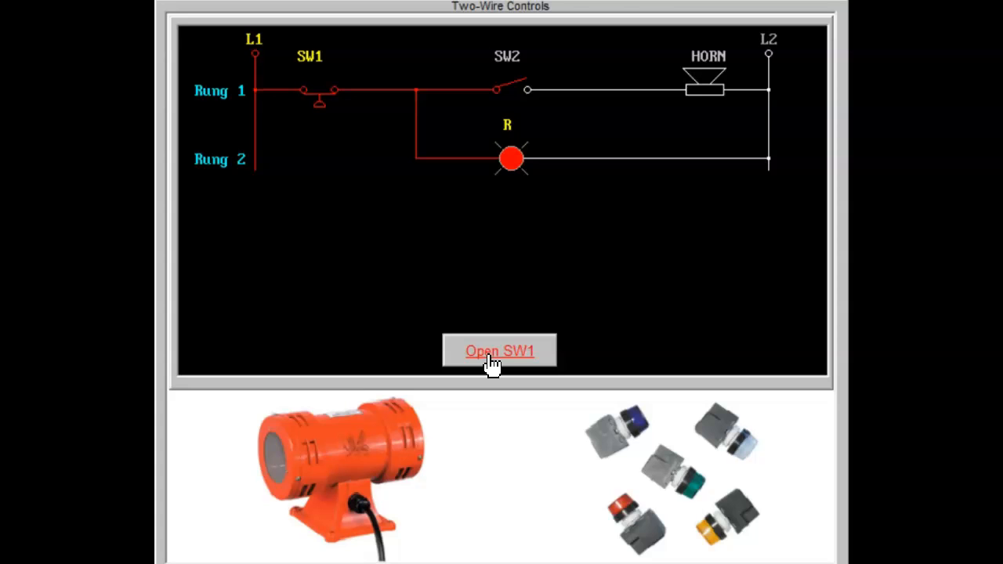
pyautogui.click(492, 362)
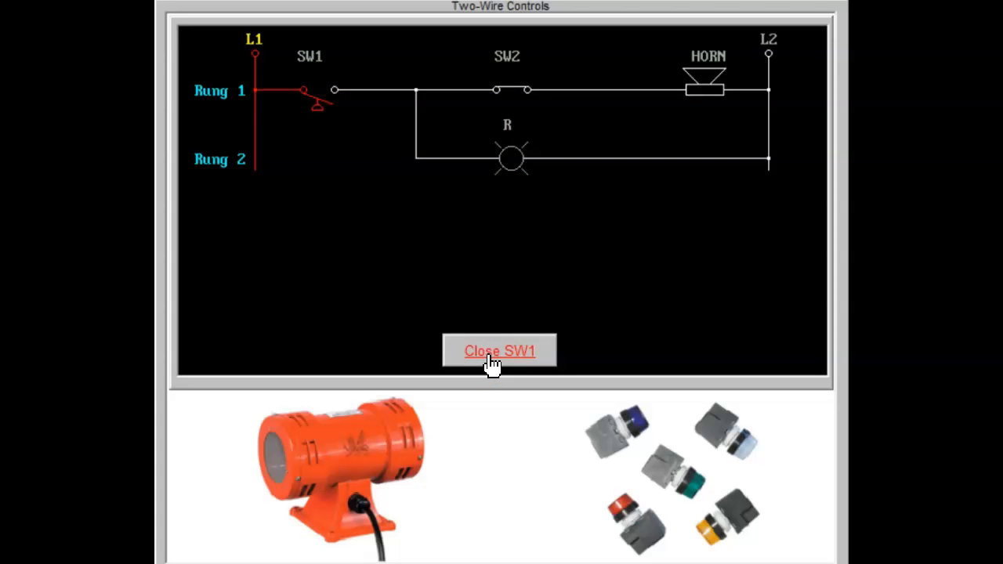
pyautogui.click(492, 357)
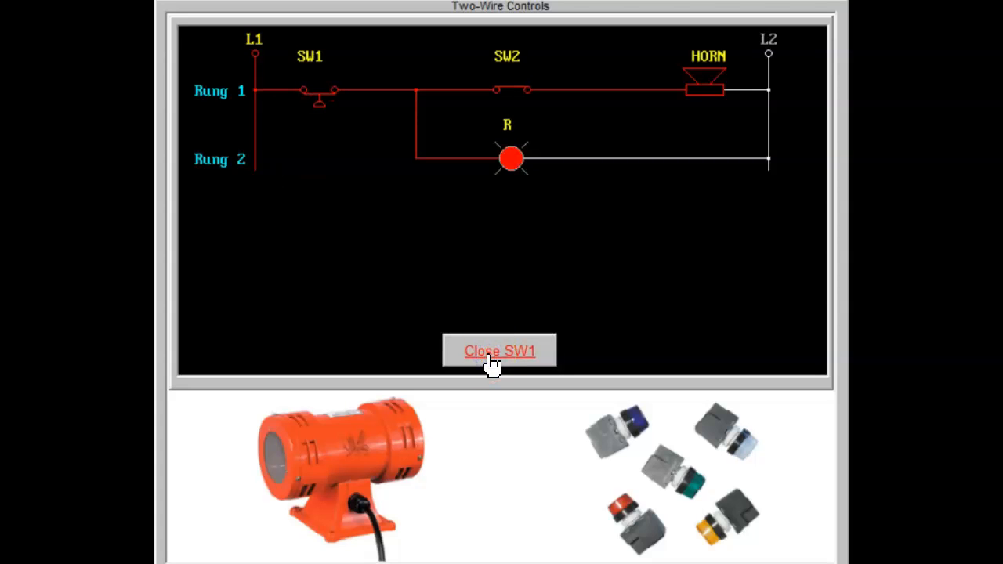
pyautogui.click(492, 356)
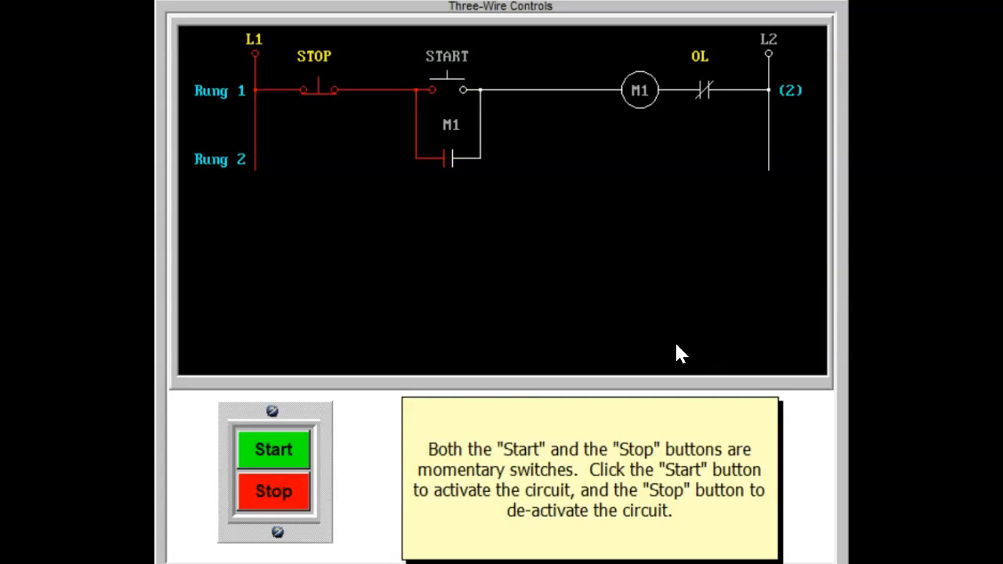
# Start motor M1 so it seals in, stop it, then start and stop the three-wire circuit once more.
pyautogui.click(285, 458)
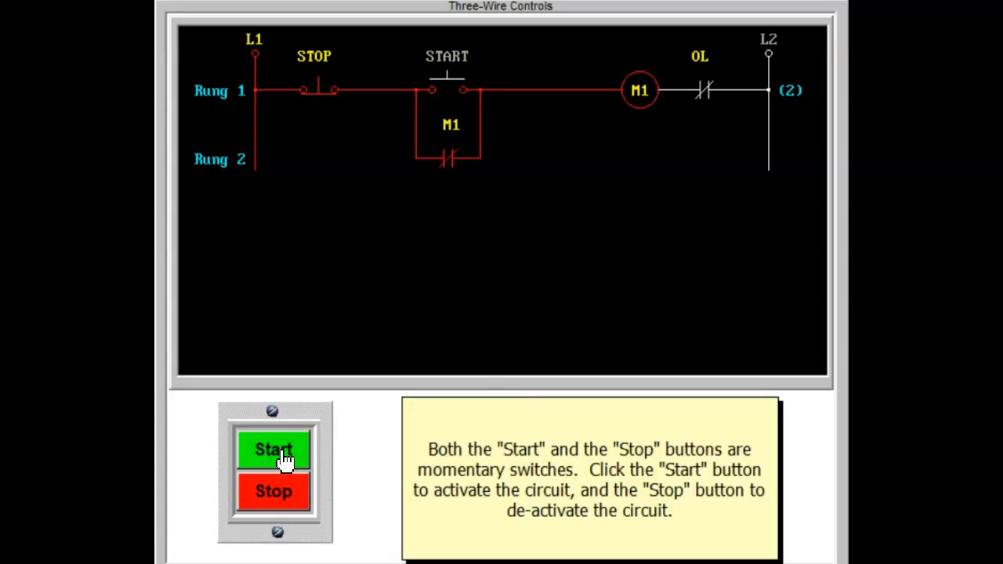
pyautogui.click(274, 492)
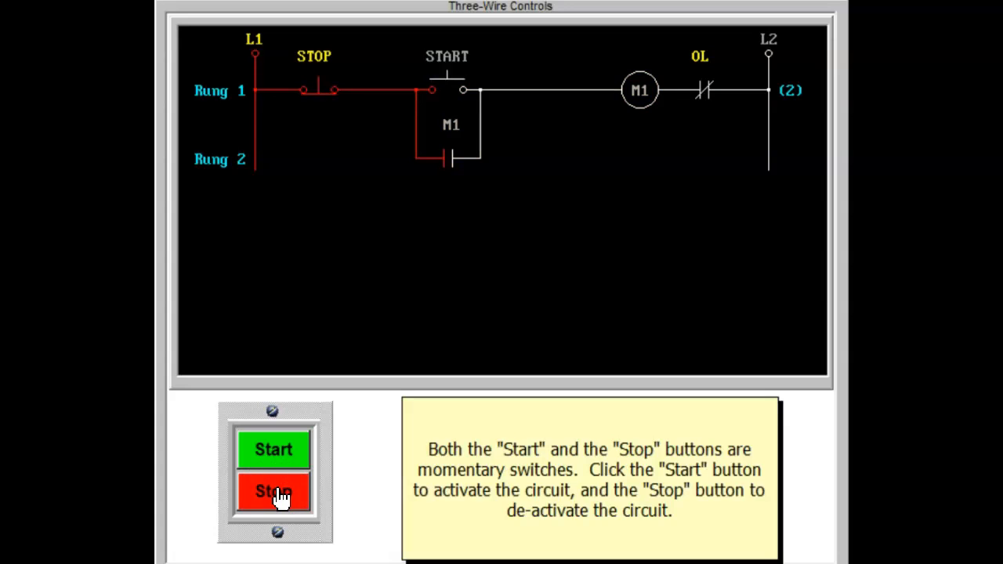
pyautogui.click(274, 449)
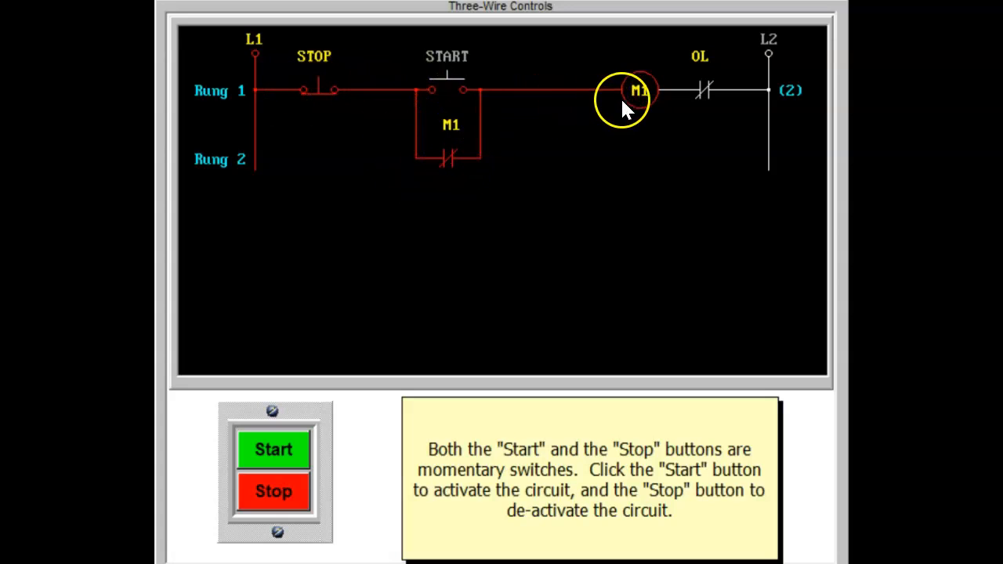
pyautogui.click(274, 491)
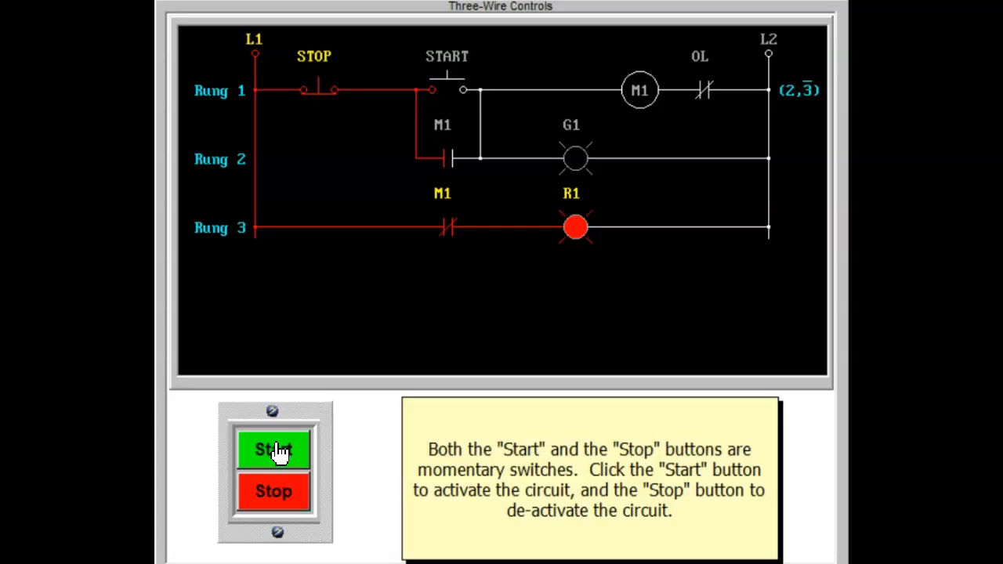
# Start the motor so G1 lights, then stop it so R1 lights.
pyautogui.click(279, 451)
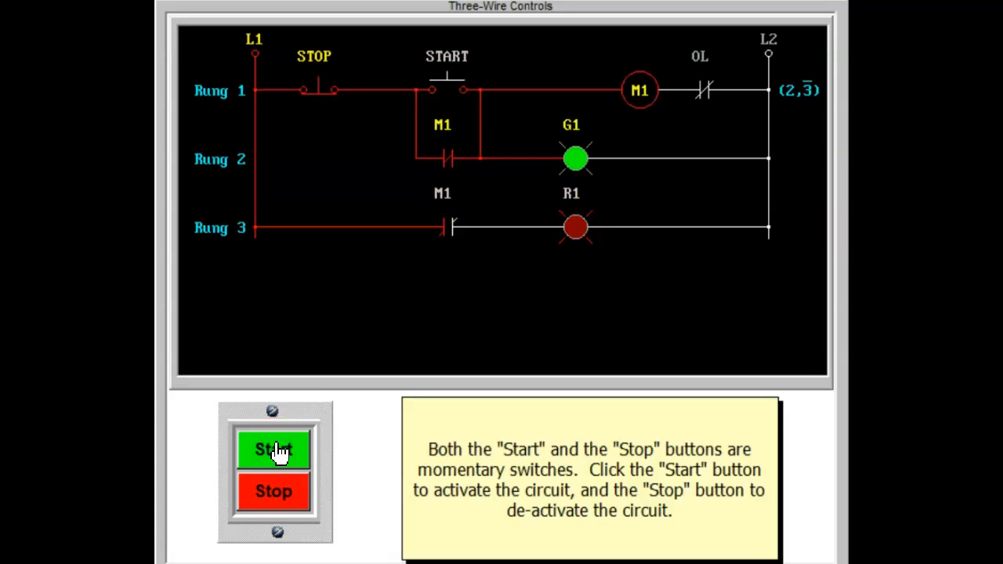
pyautogui.click(275, 494)
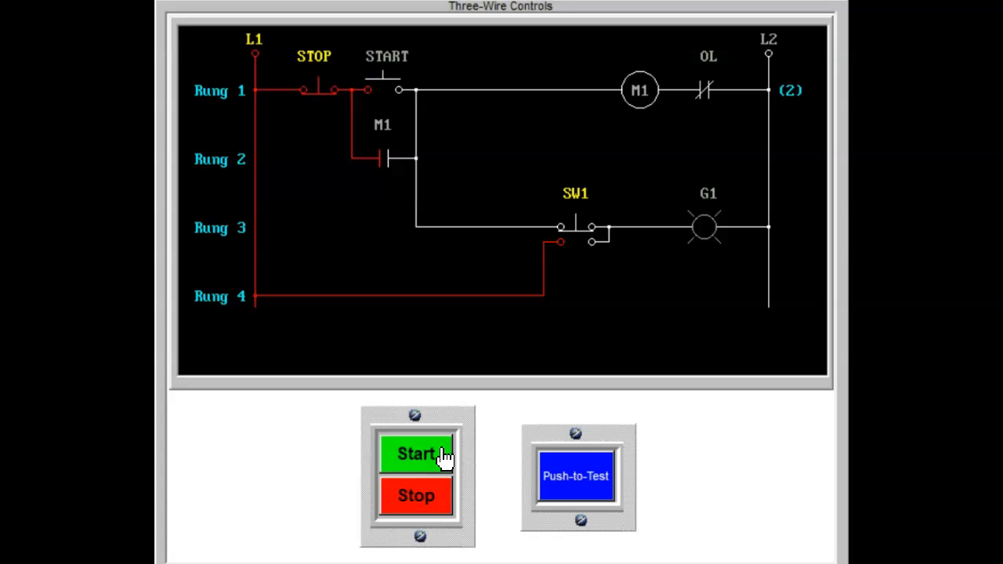
# Start the motor to light G1, then stop it.
pyautogui.click(411, 455)
pyautogui.click(407, 461)
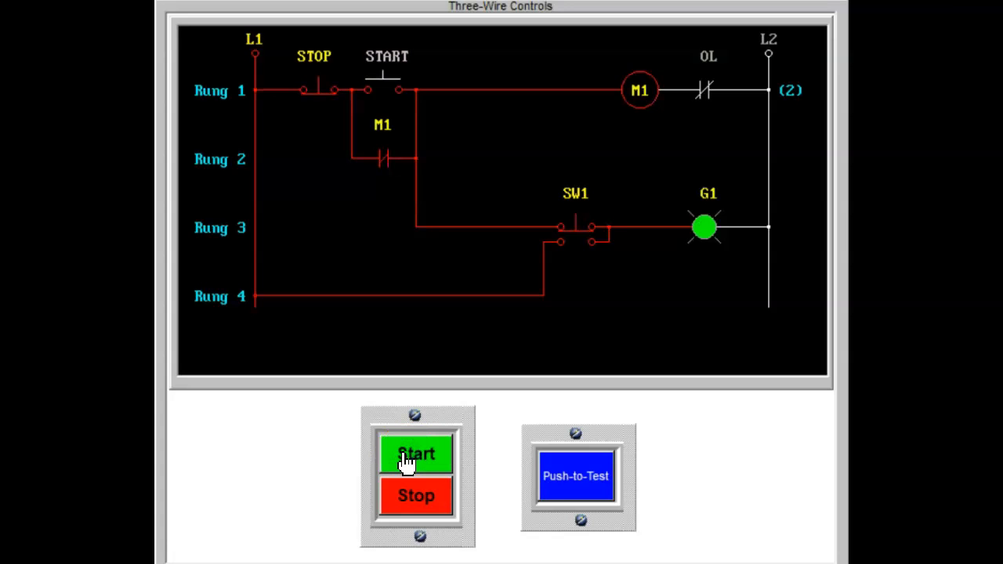
pyautogui.click(413, 505)
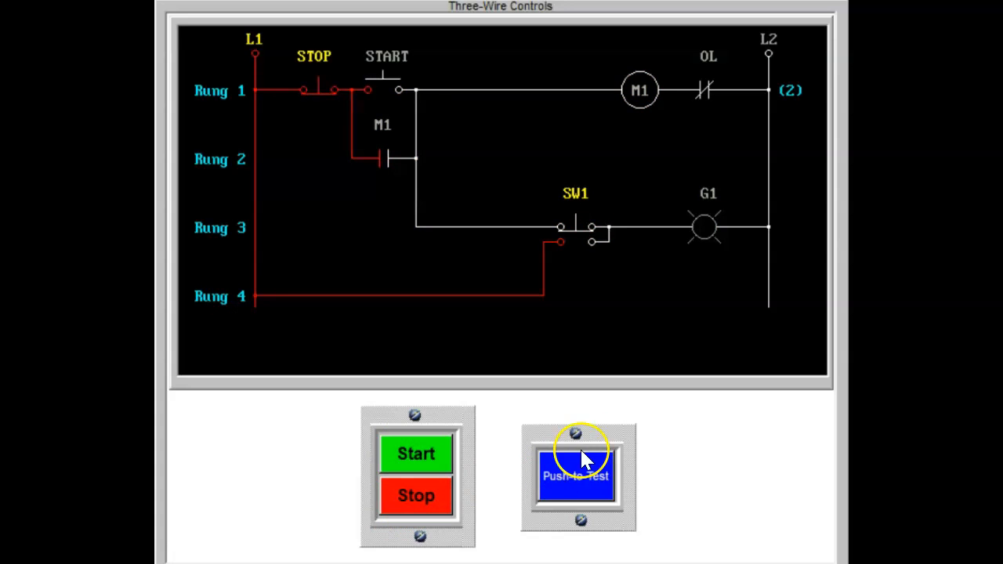
# Push-to-test lamp G1 three times with the motor off, then start and stop the motor again.
pyautogui.click(576, 476)
pyautogui.click(576, 476)
pyautogui.click(578, 478)
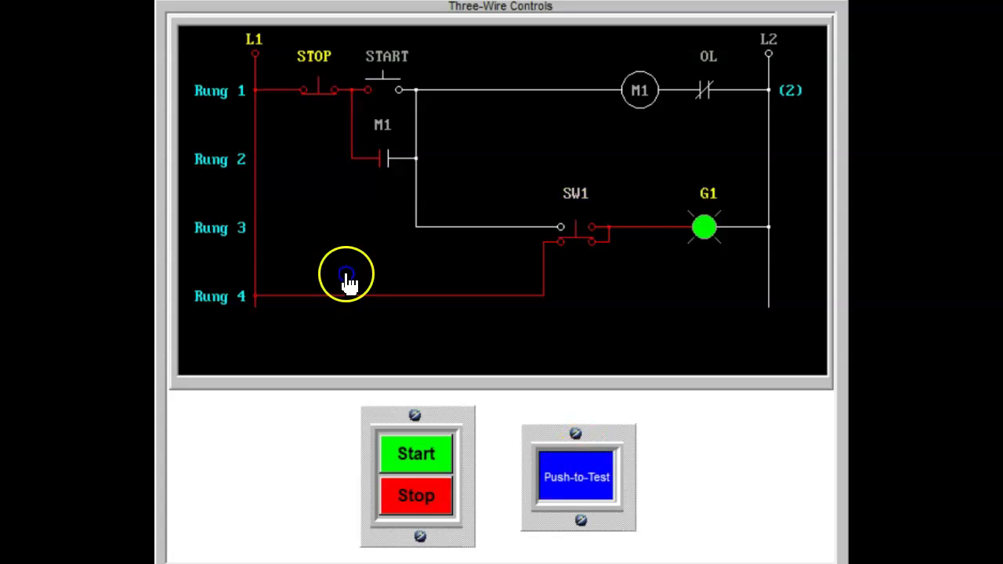
pyautogui.click(423, 458)
pyautogui.click(415, 498)
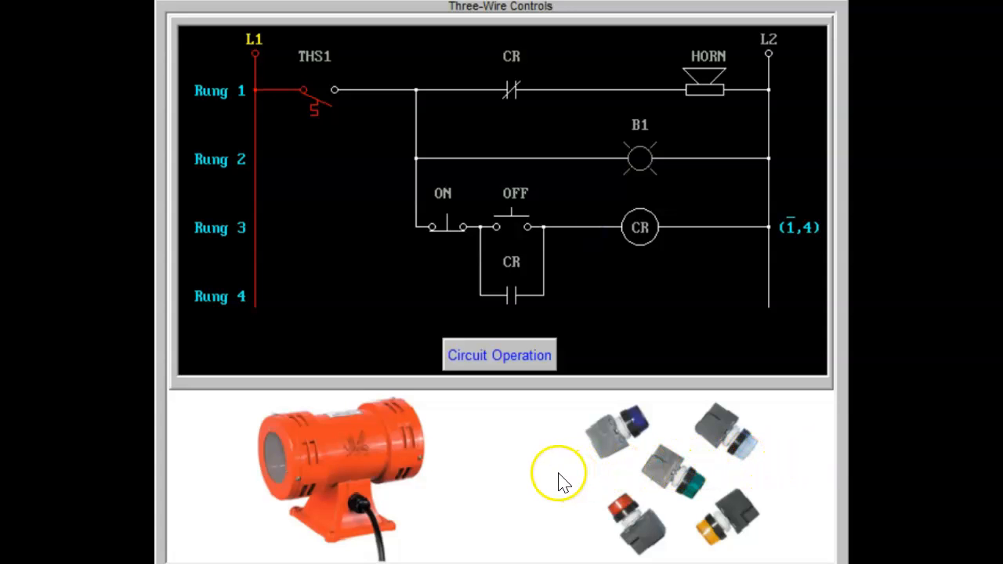
# Sound the horn alarm, silence it with B1 lit, re-activate it, then open THS1 to de-energize the circuit.
pyautogui.click(495, 355)
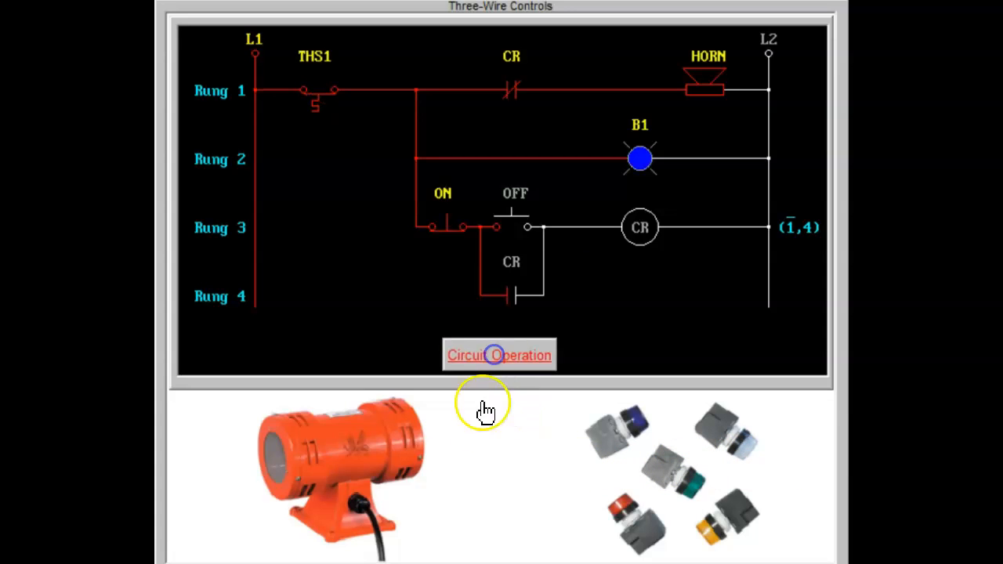
pyautogui.click(496, 357)
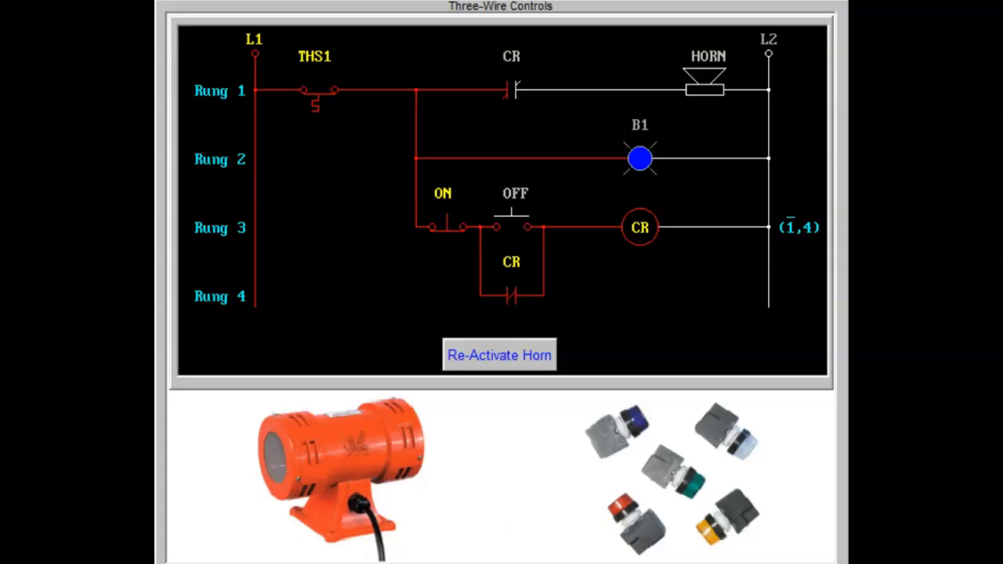
pyautogui.click(478, 359)
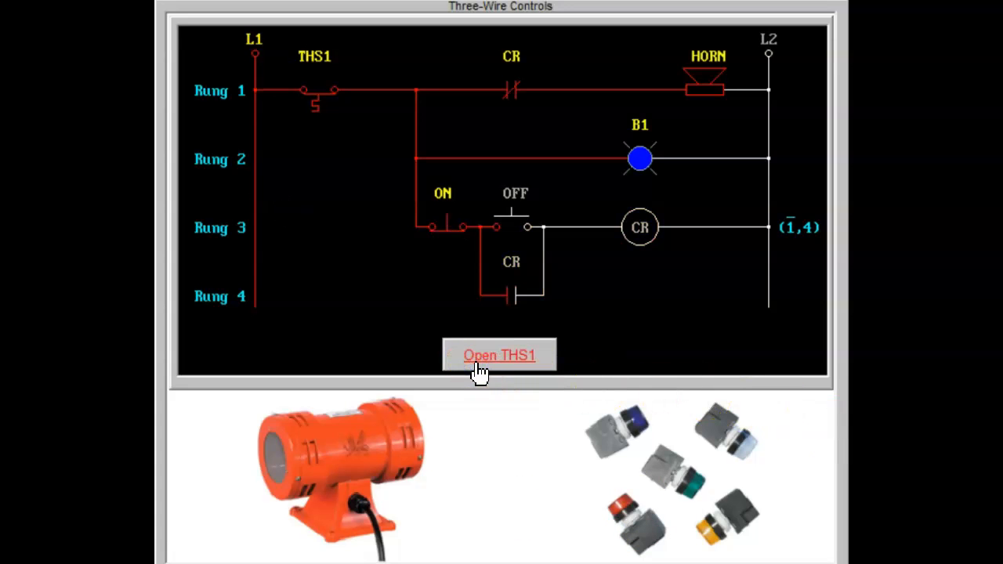
pyautogui.click(478, 360)
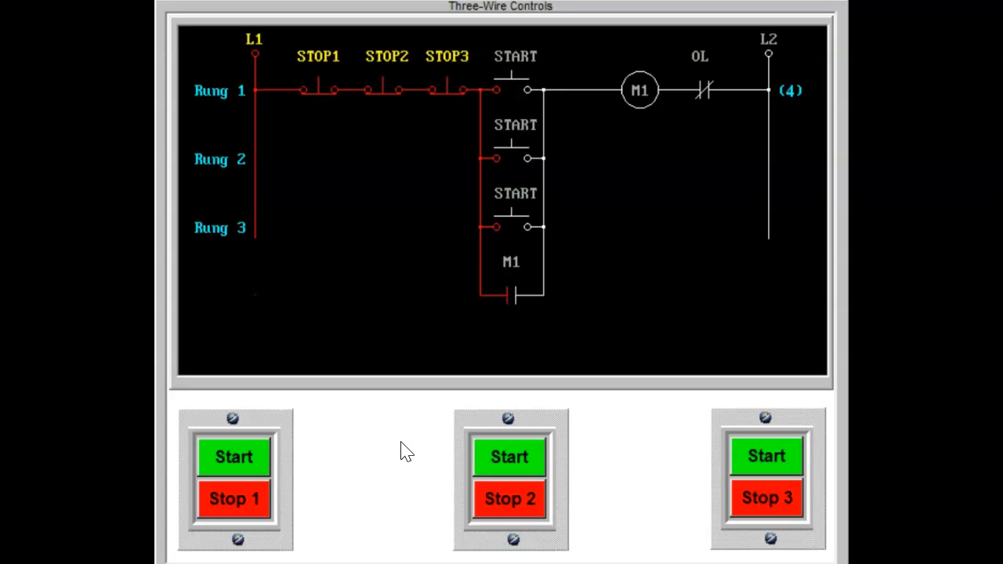
# Start and stop motor M1 from station 1, station 2 and station 3 in turn.
pyautogui.click(255, 464)
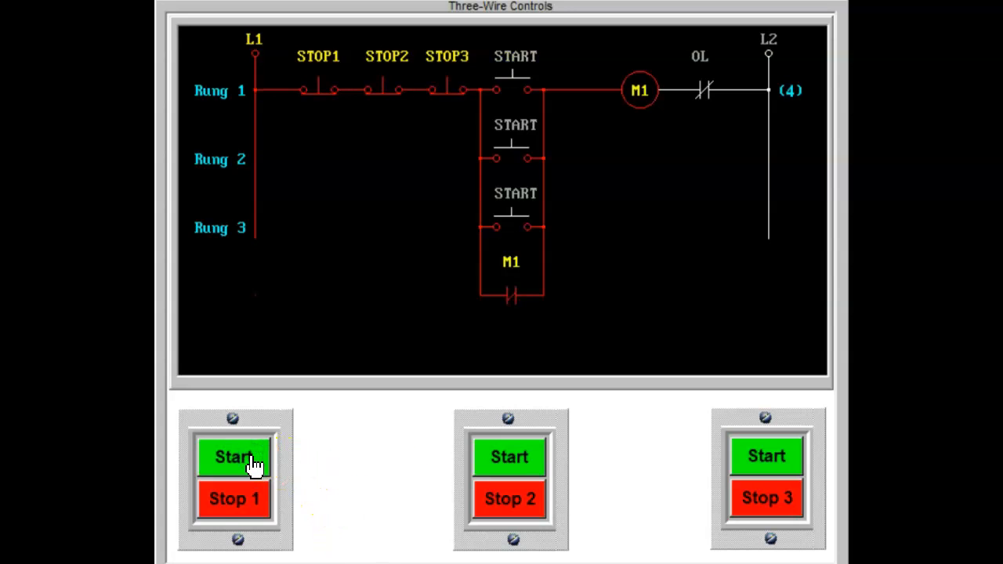
pyautogui.click(234, 499)
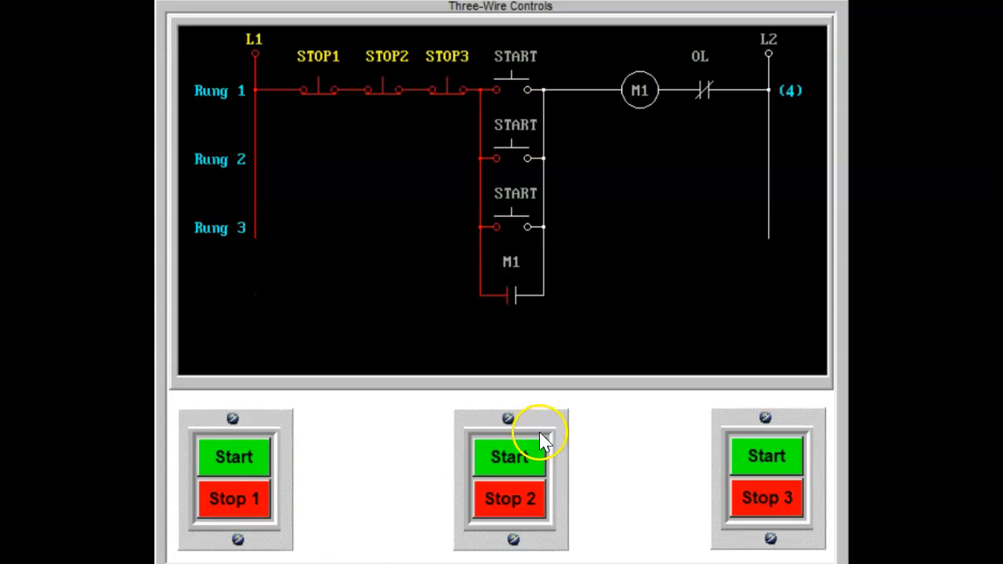
pyautogui.click(510, 457)
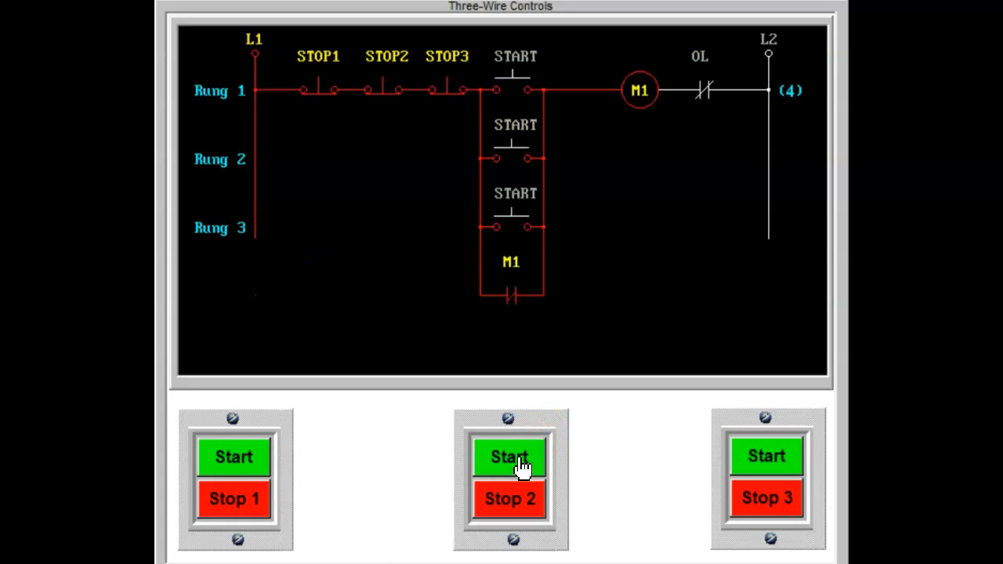
pyautogui.click(510, 499)
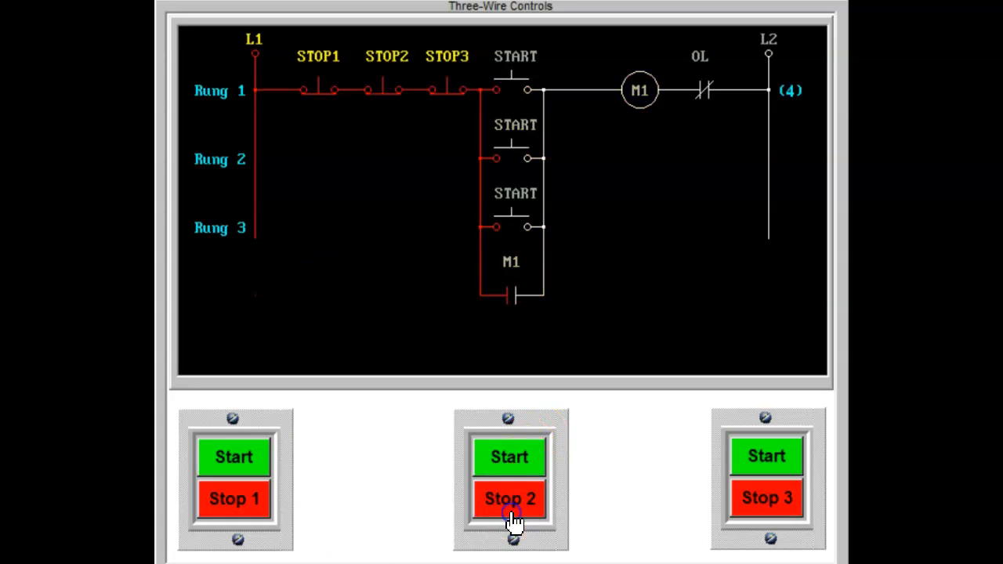
pyautogui.click(766, 456)
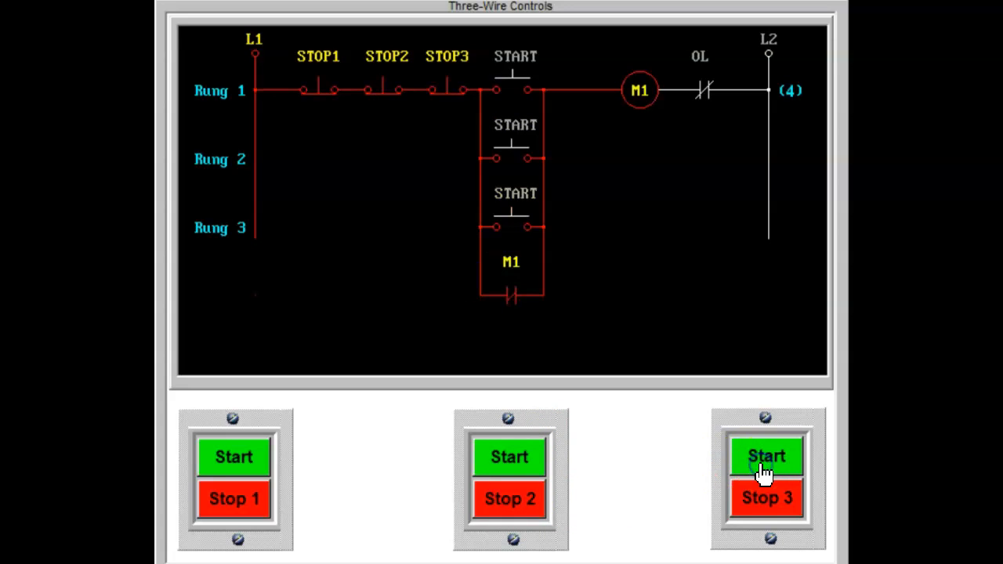
pyautogui.click(767, 499)
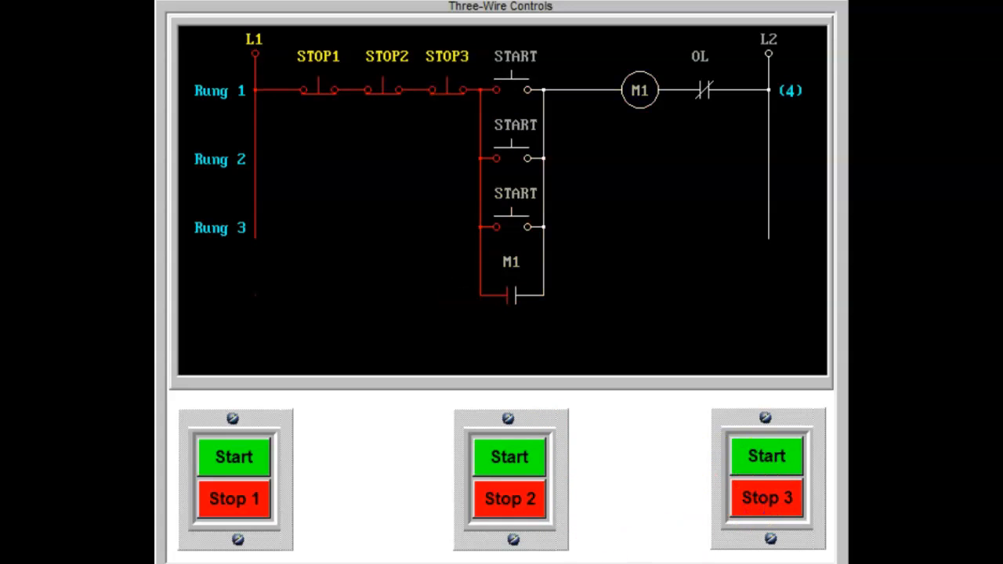
# Repeat the start/stop sequence at all three stations, ending with M1 stopped from station 1.
pyautogui.click(233, 457)
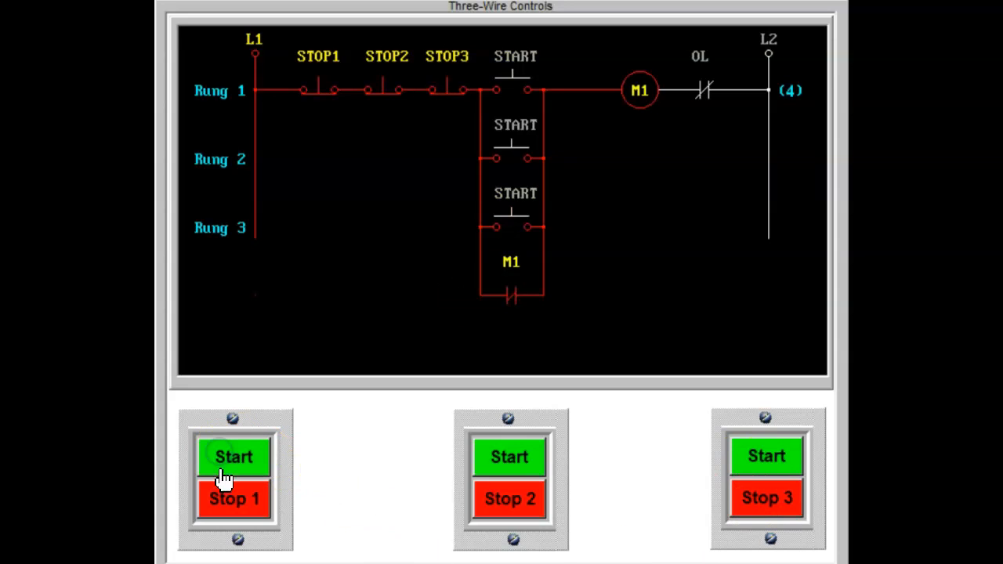
pyautogui.click(235, 500)
pyautogui.click(509, 457)
pyautogui.click(509, 499)
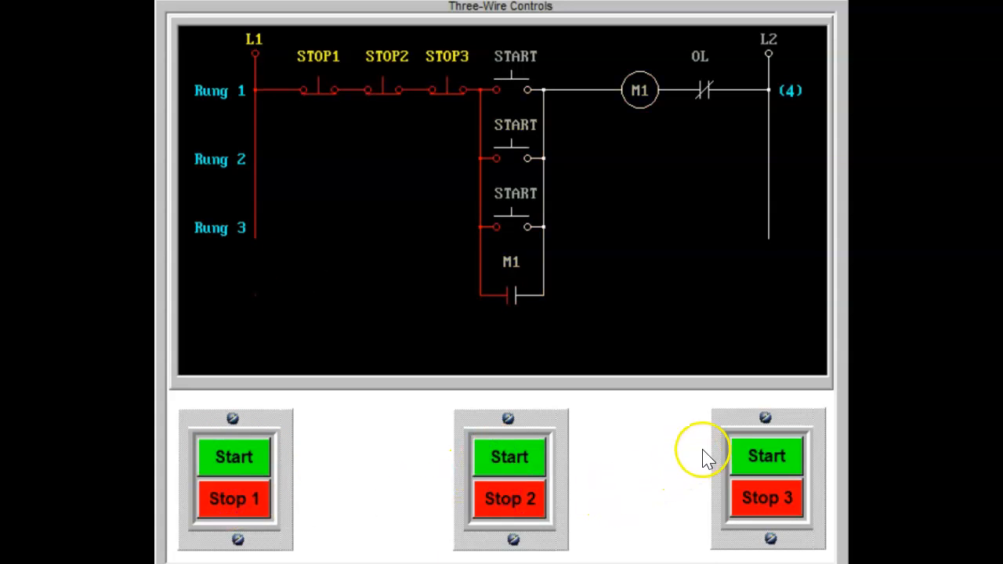
pyautogui.click(766, 457)
pyautogui.click(767, 499)
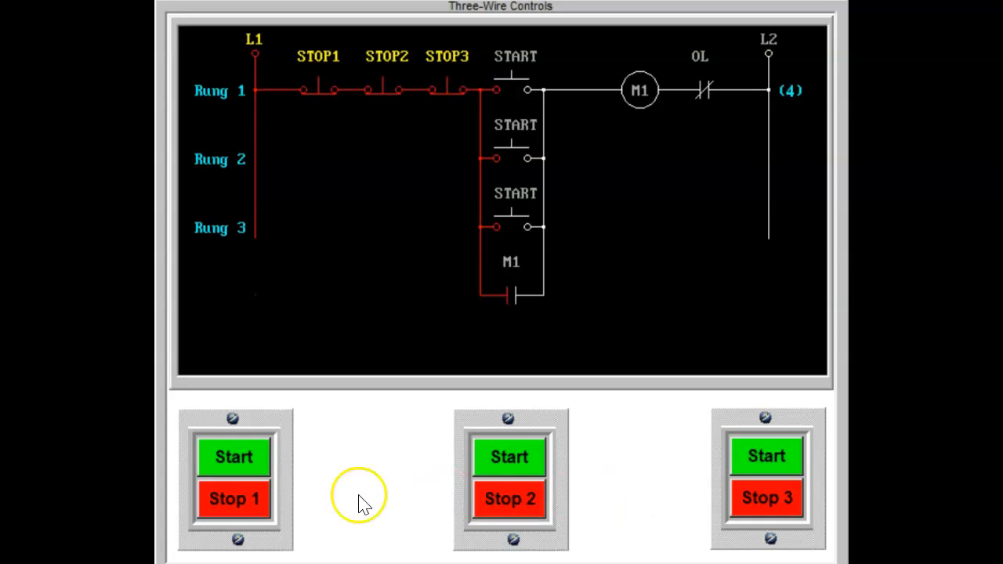
pyautogui.click(234, 457)
pyautogui.click(234, 500)
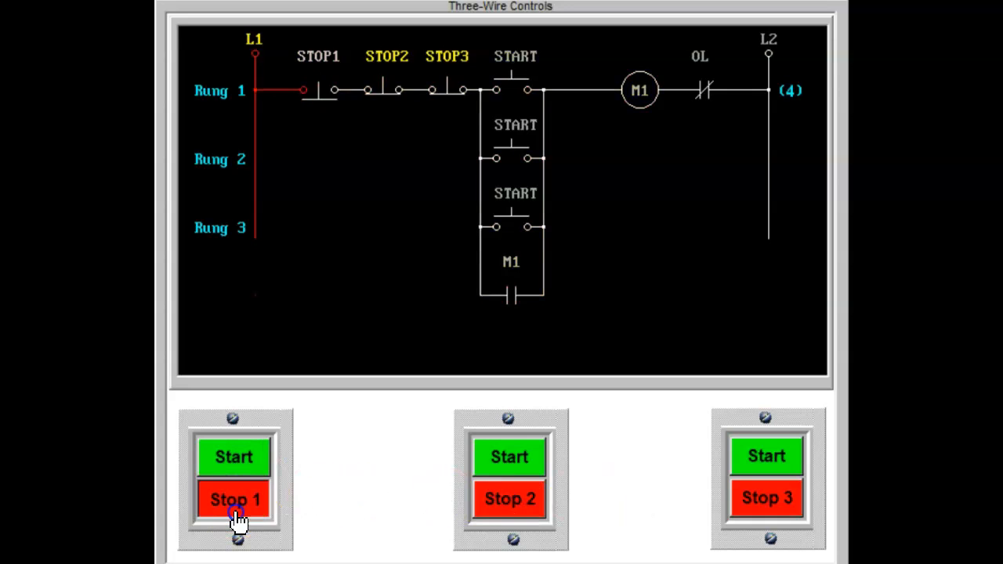